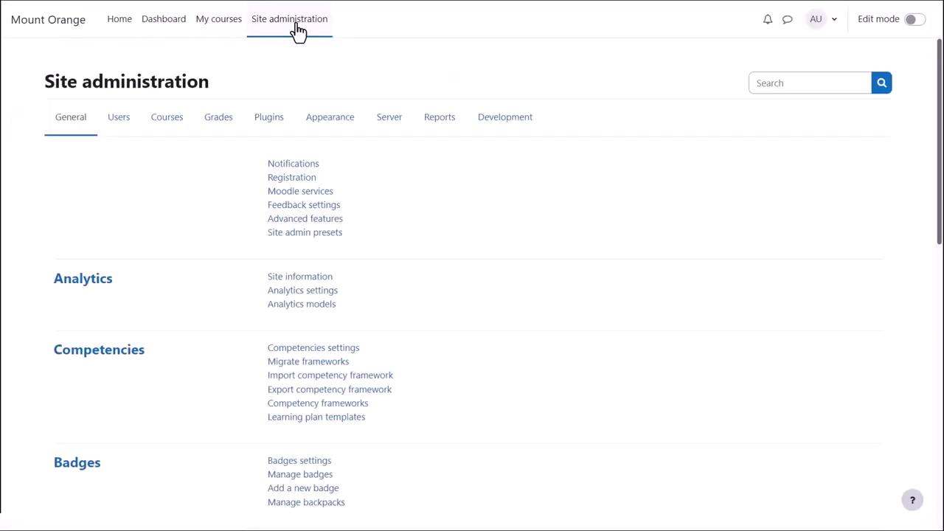
Step: Choose the CSV file under Users > Upload users and continue to its preview
{"action": "left_click", "coordinate": [122, 121]}
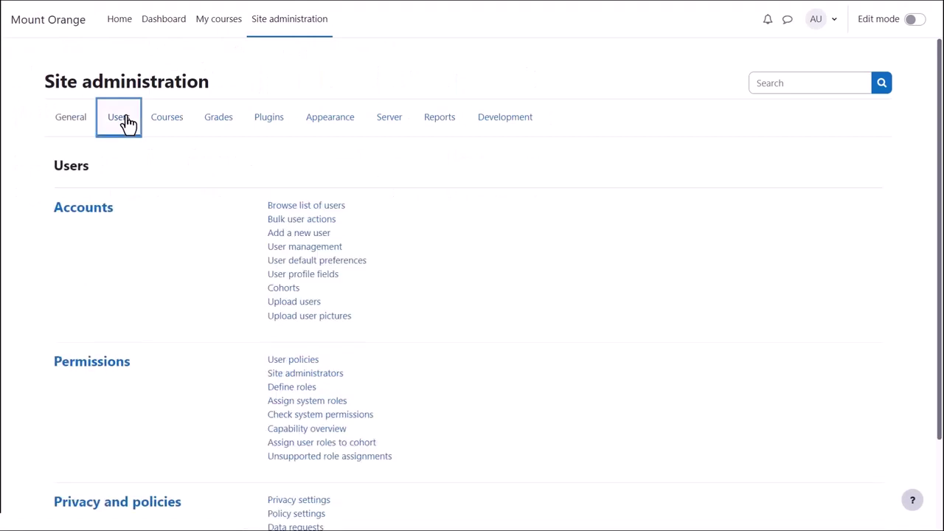
{"action": "left_click", "coordinate": [313, 307]}
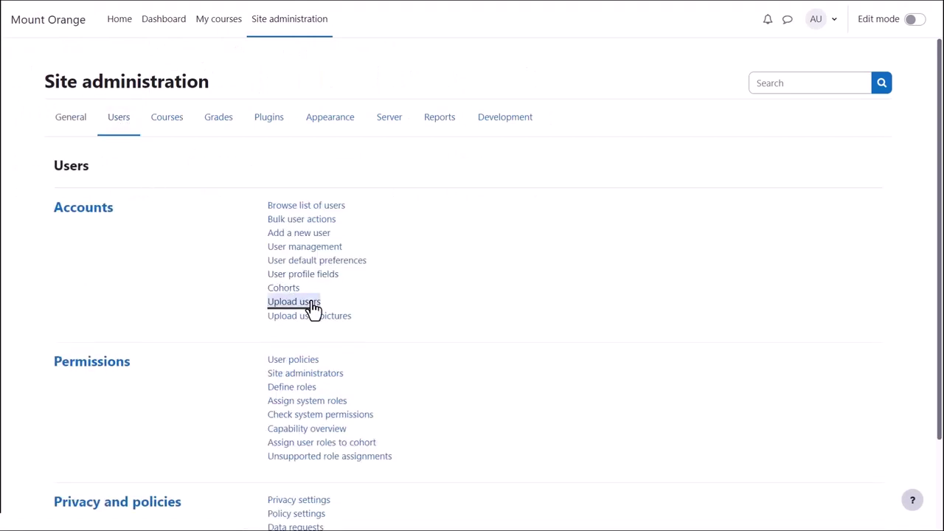
{"action": "left_click", "coordinate": [297, 445]}
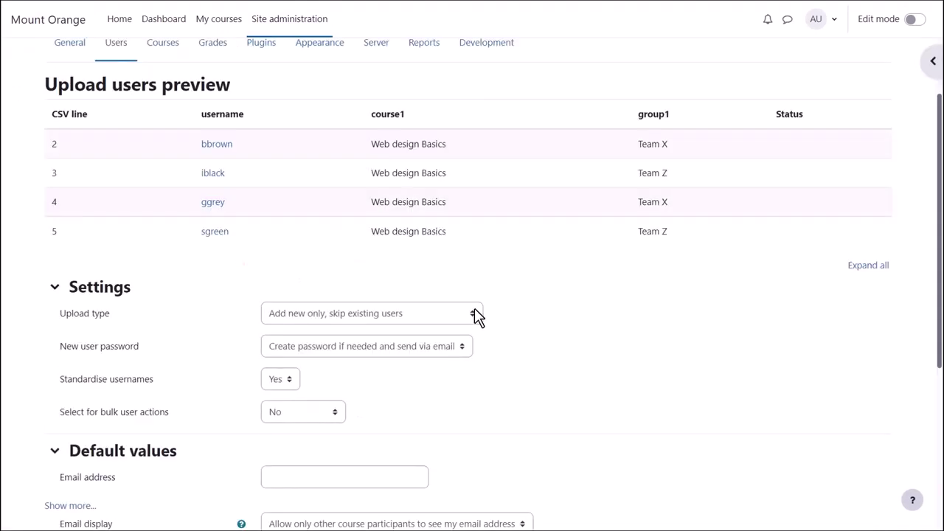
Step: Set Upload type to 'Update existing users only', run the upload, and continue past the results
{"action": "left_click", "coordinate": [474, 313]}
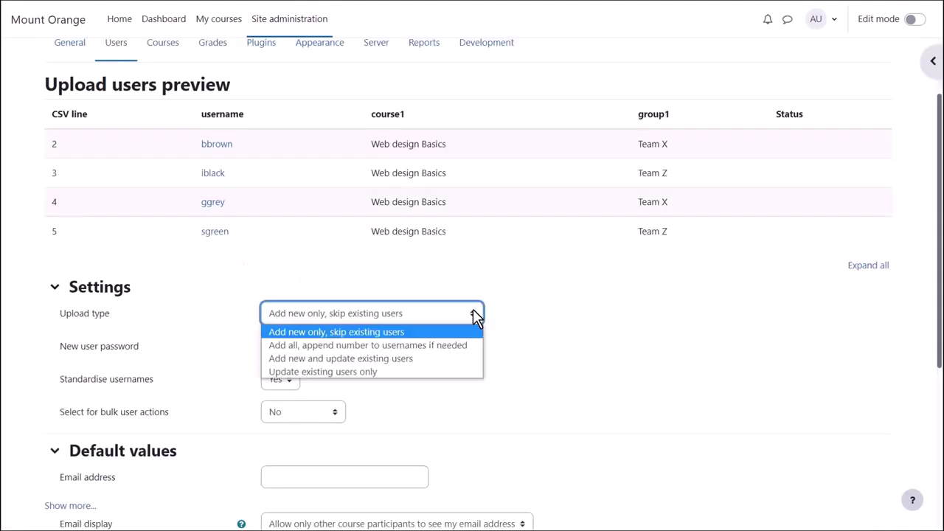
{"action": "left_click", "coordinate": [407, 372]}
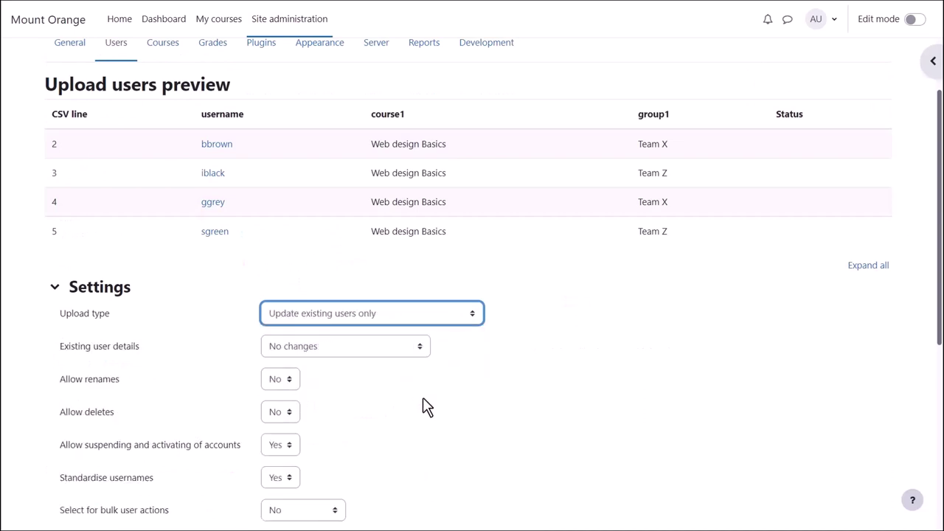
{"action": "left_click", "coordinate": [425, 404]}
{"action": "scroll", "coordinate": [423, 402], "scroll_direction": "down", "scroll_amount": 3}
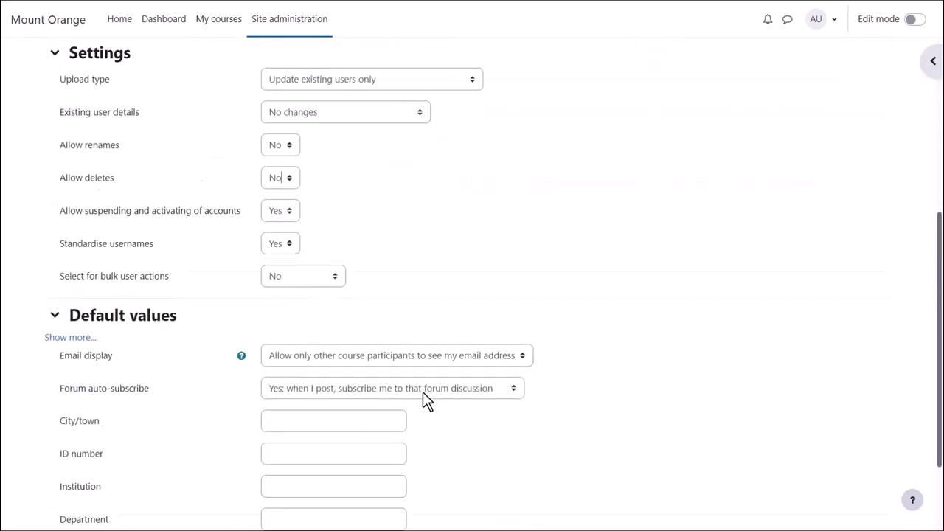
{"action": "scroll", "coordinate": [422, 394], "scroll_direction": "down", "scroll_amount": 2}
{"action": "left_click", "coordinate": [310, 441]}
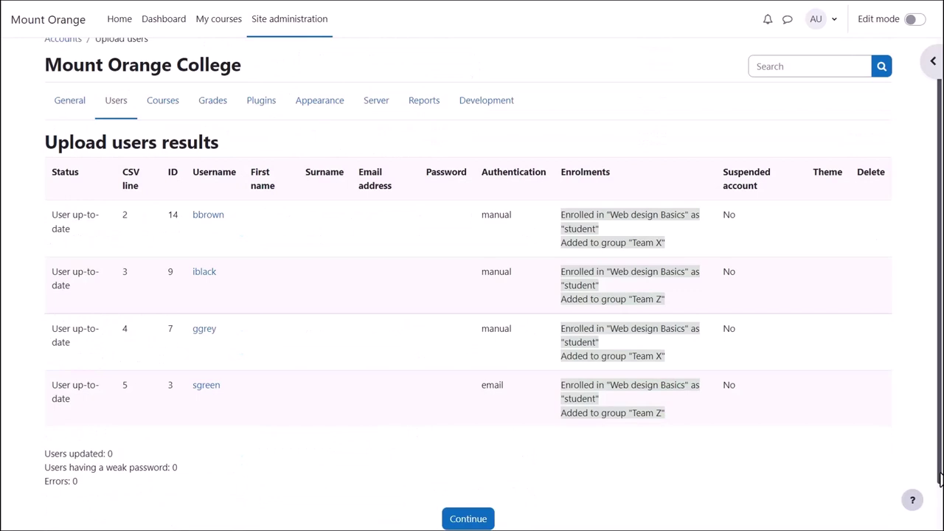
{"action": "scroll", "coordinate": [940, 480], "scroll_direction": "down", "scroll_amount": 1}
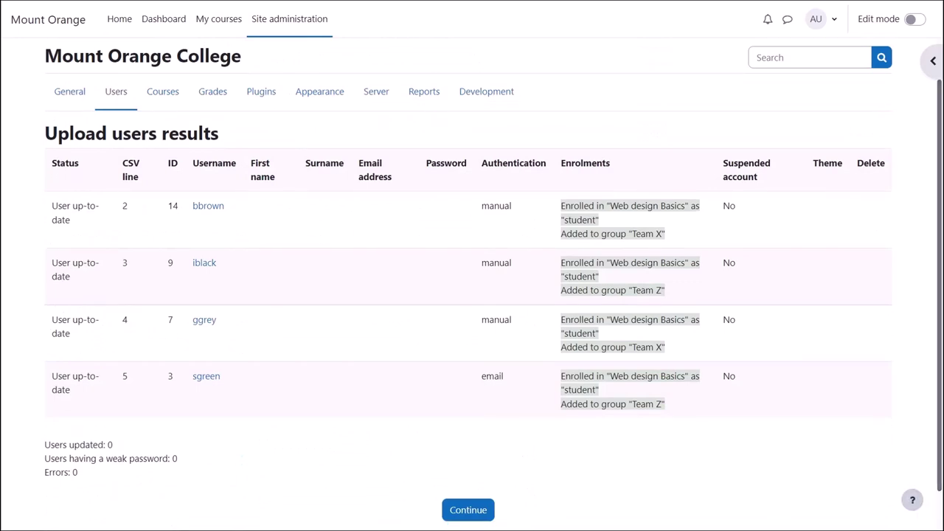
{"action": "left_click", "coordinate": [466, 510]}
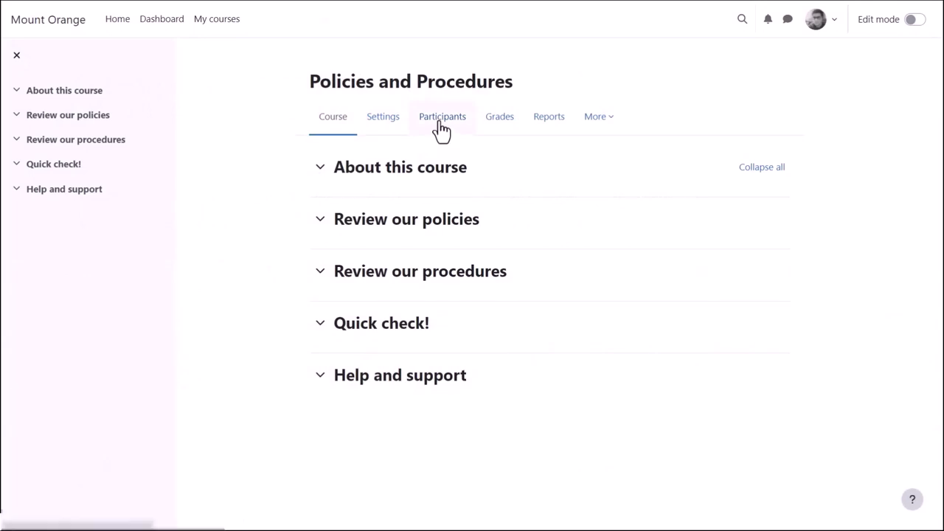
Step: Switch the Participants view to Groups and scroll down to the Create group button
{"action": "left_click", "coordinate": [440, 124]}
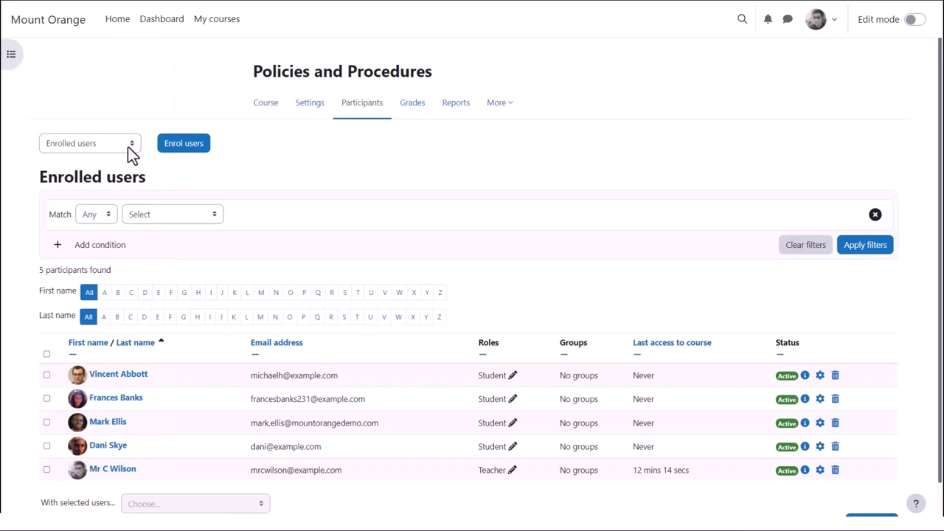
{"action": "left_click", "coordinate": [126, 147]}
{"action": "left_click", "coordinate": [106, 204]}
{"action": "scroll", "coordinate": [734, 434], "scroll_direction": "down", "scroll_amount": 2}
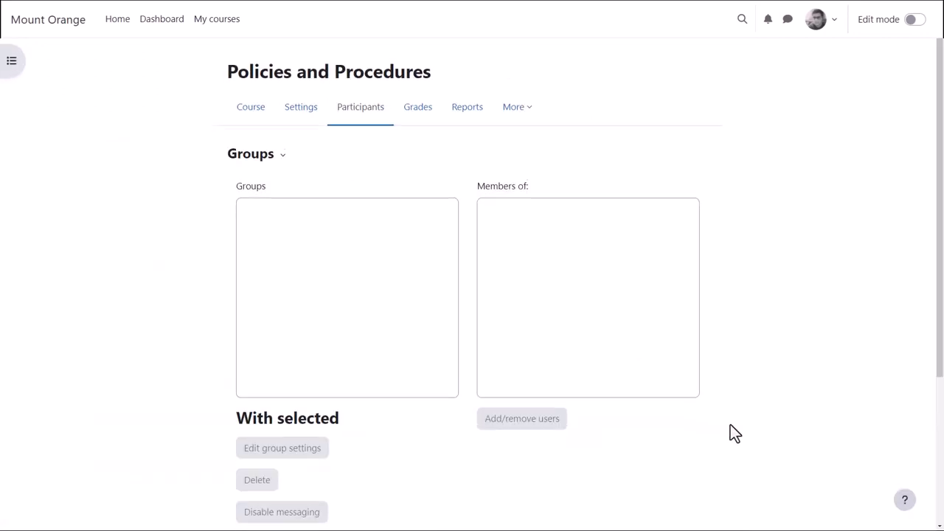
{"action": "scroll", "coordinate": [730, 434], "scroll_direction": "down", "scroll_amount": 3}
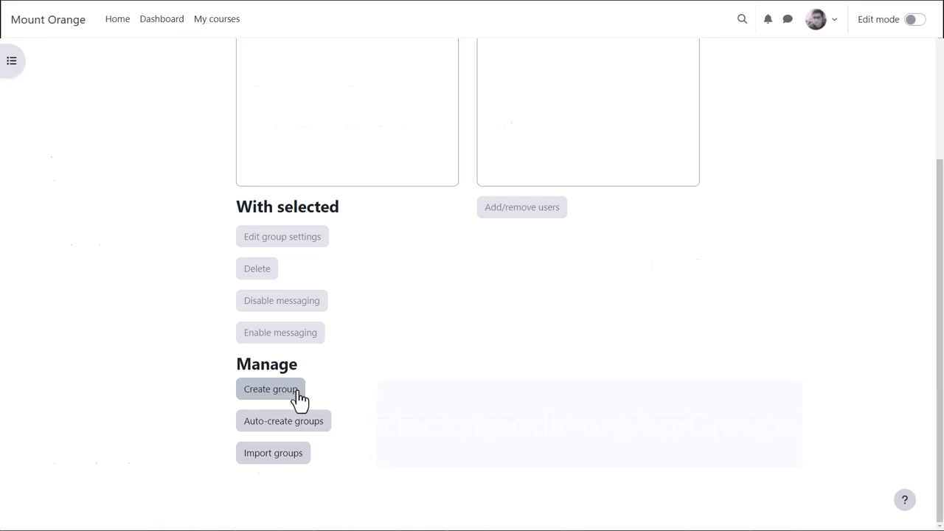
Step: Name the group 'Team Q', keep membership visible to everyone, and set Group messaging to Yes
{"action": "type", "text": "am"}
{"action": "type", "text": " Q"}
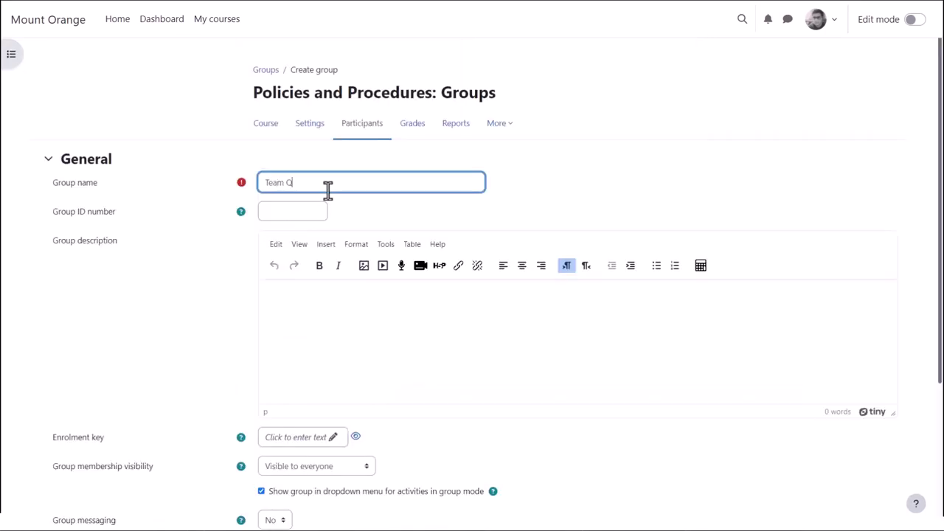
{"action": "left_click", "coordinate": [322, 324]}
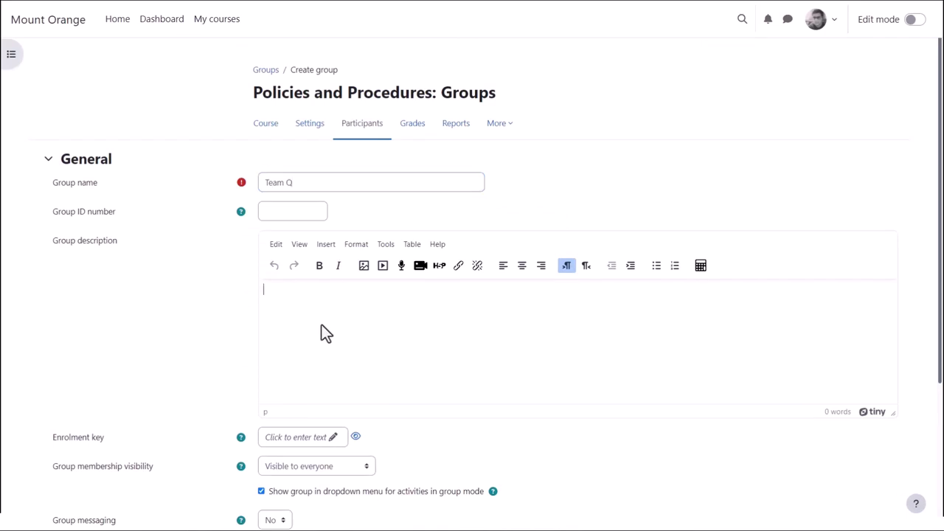
{"action": "scroll", "coordinate": [321, 328], "scroll_direction": "down", "scroll_amount": 2}
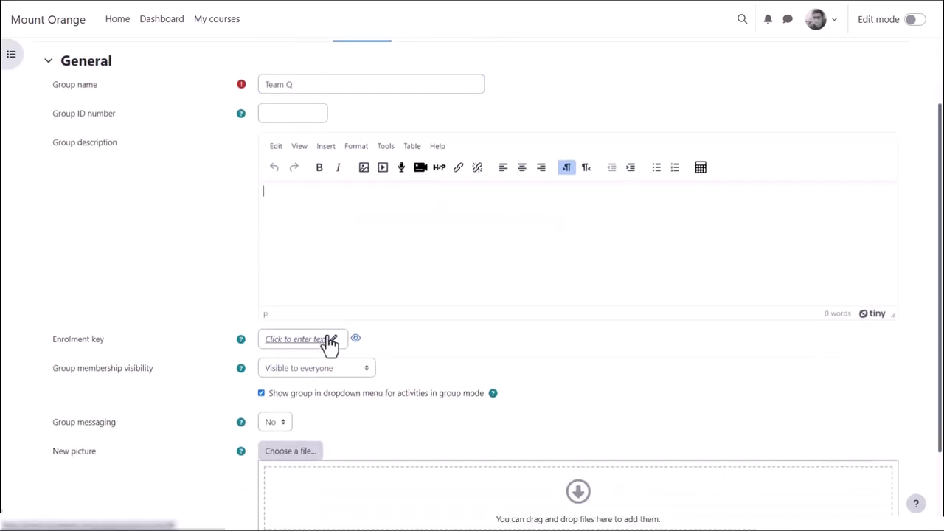
{"action": "left_click", "coordinate": [361, 370]}
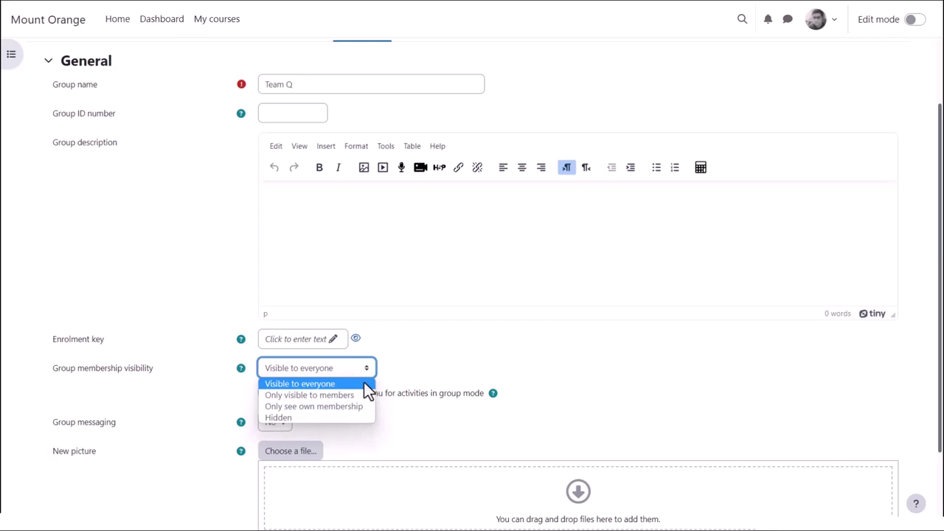
{"action": "left_click", "coordinate": [364, 383]}
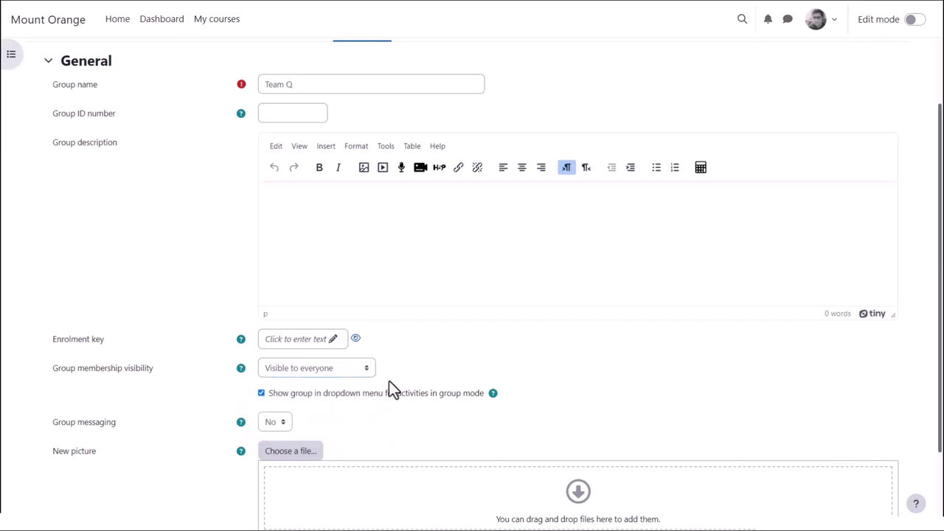
{"action": "left_click", "coordinate": [285, 424]}
{"action": "left_click", "coordinate": [272, 449]}
{"action": "scroll", "coordinate": [349, 437], "scroll_direction": "down", "scroll_amount": 2}
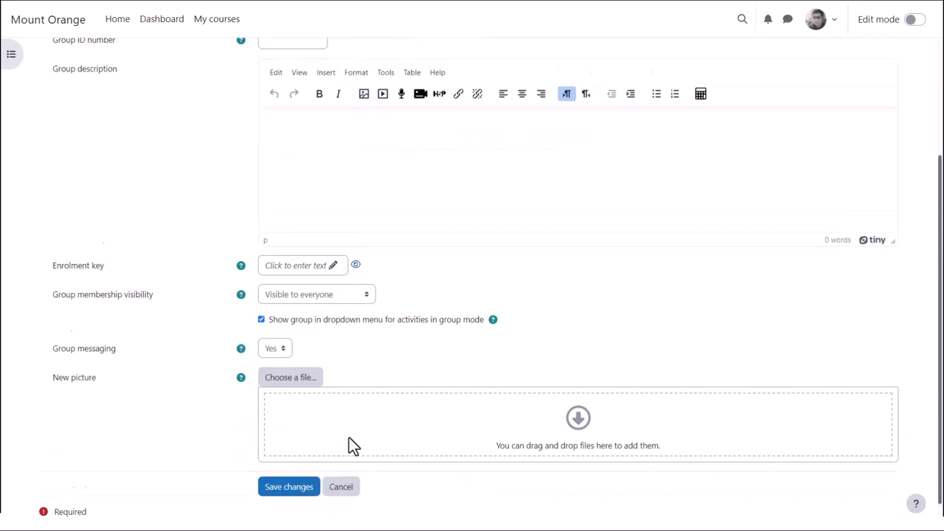
{"action": "scroll", "coordinate": [349, 437], "scroll_direction": "down", "scroll_amount": 1}
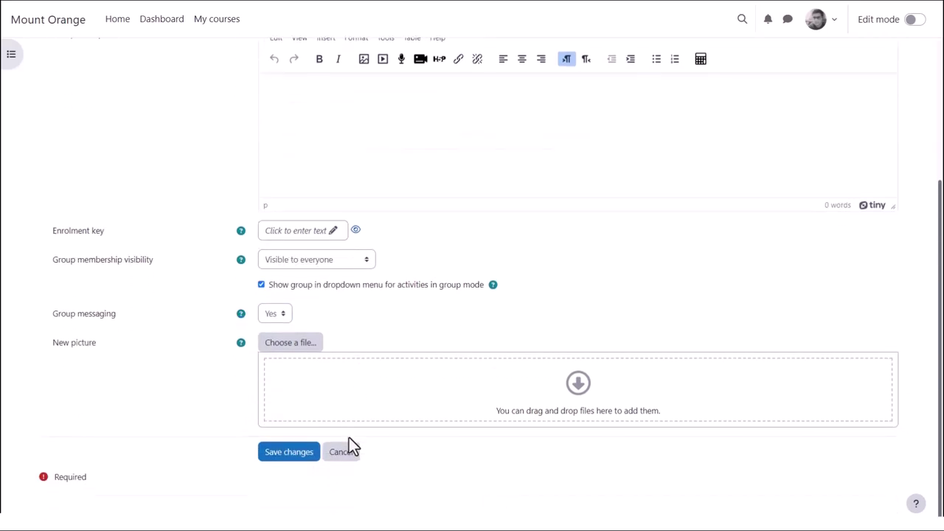
{"action": "left_click", "coordinate": [294, 457]}
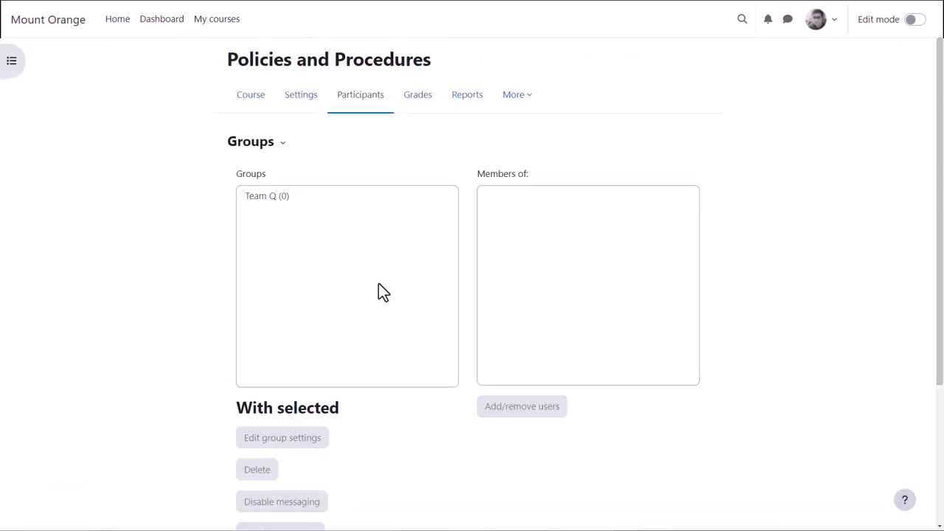
Step: Add the two chosen students and the teacher to Team Q, then go back to Groups
{"action": "left_click", "coordinate": [268, 193]}
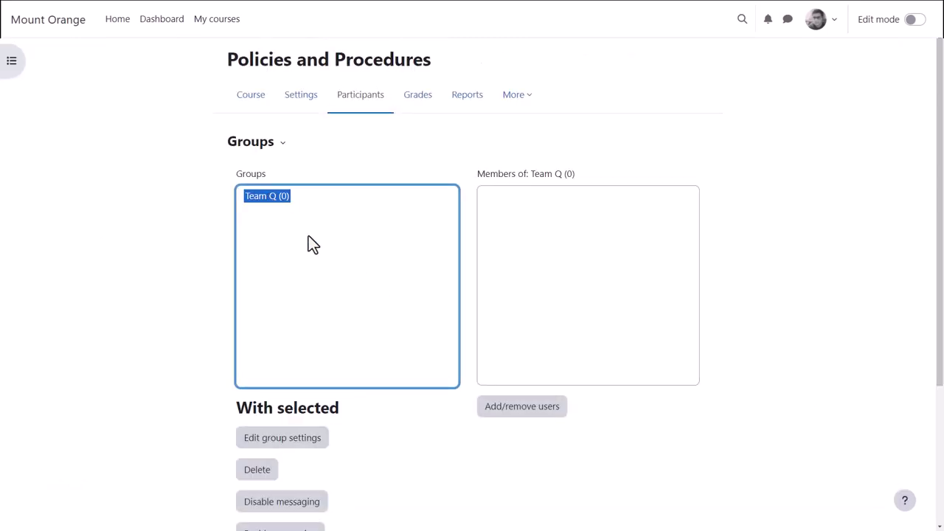
{"action": "left_click", "coordinate": [531, 407]}
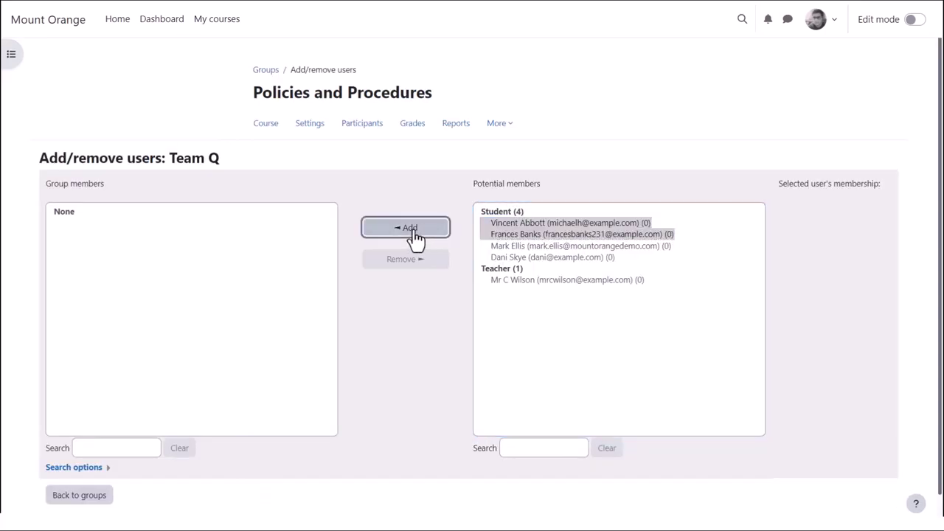
{"action": "left_click", "coordinate": [413, 230]}
{"action": "left_click", "coordinate": [508, 256]}
{"action": "left_click", "coordinate": [408, 230]}
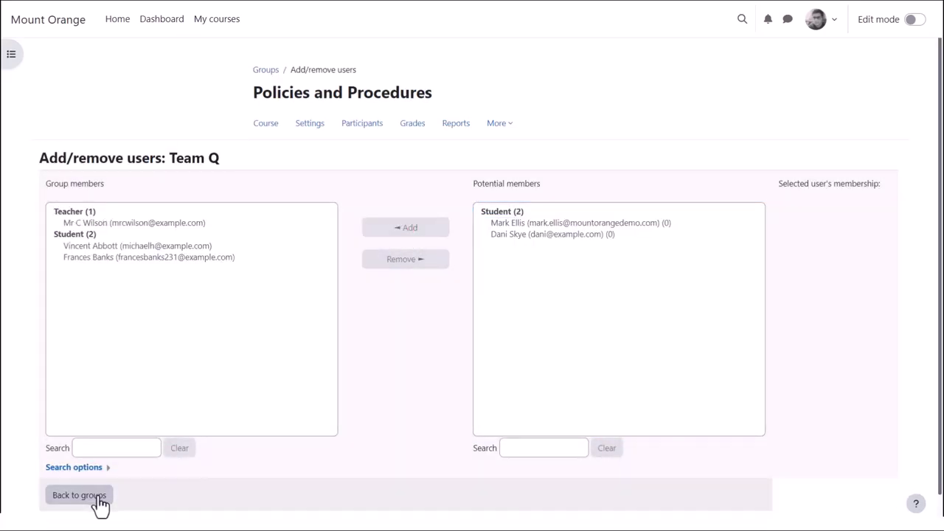
{"action": "left_click", "coordinate": [98, 498]}
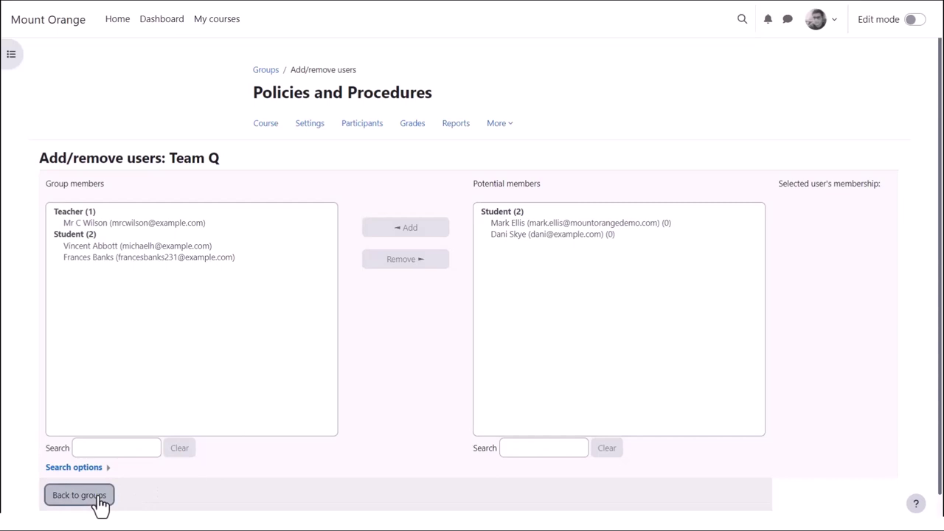